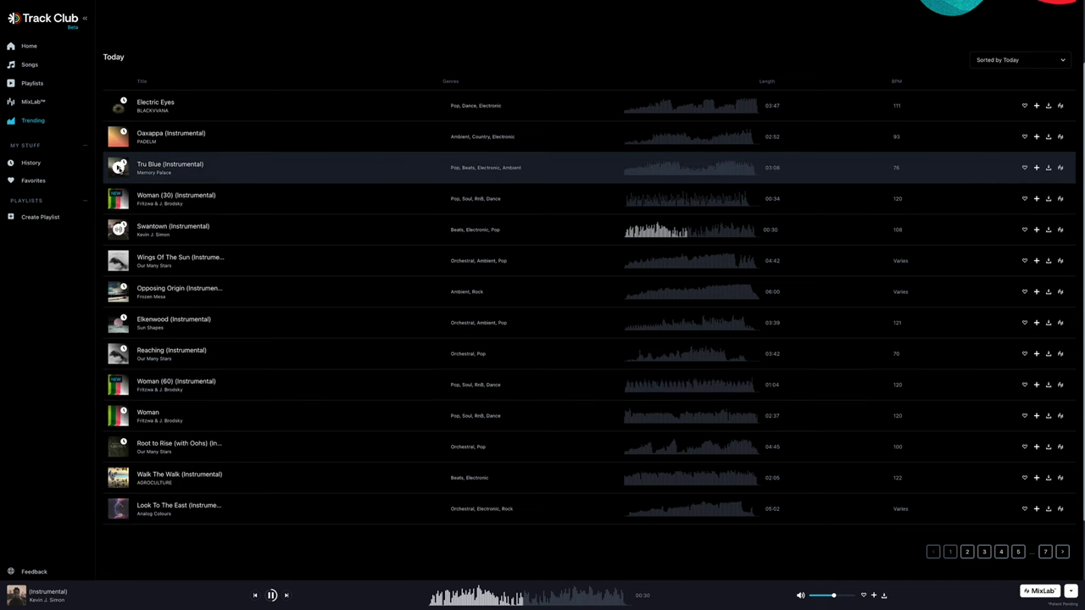
Preview the song "Tru Blue (Instrumental)" from the Today trending list.
click(119, 167)
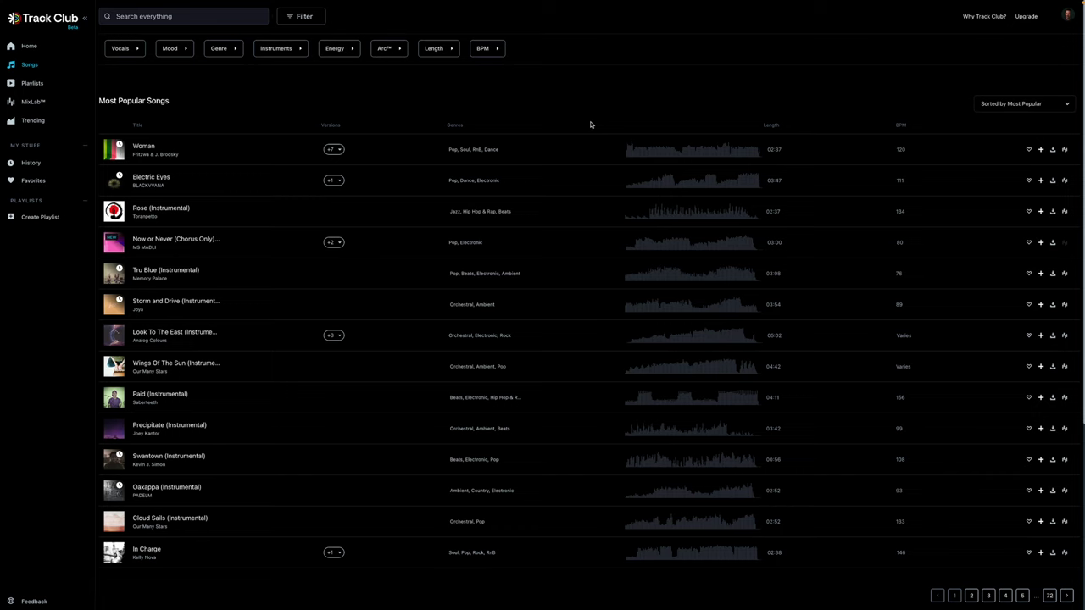
Look through the Most Popular Songs list and the playlists offered below it.
scroll(548, 182, down, 3)
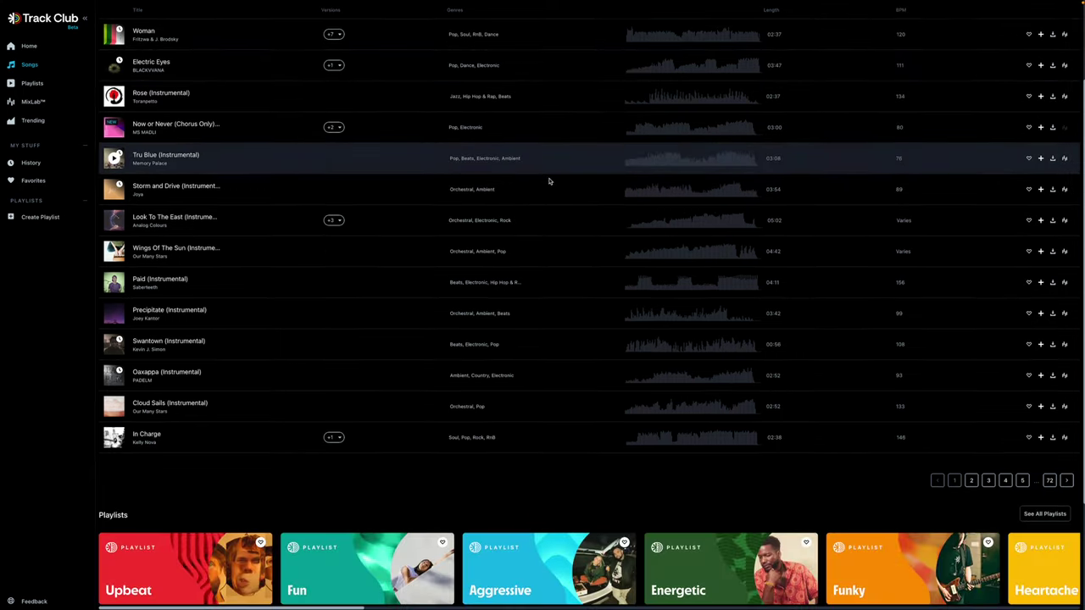
scroll(283, 317, up, 2)
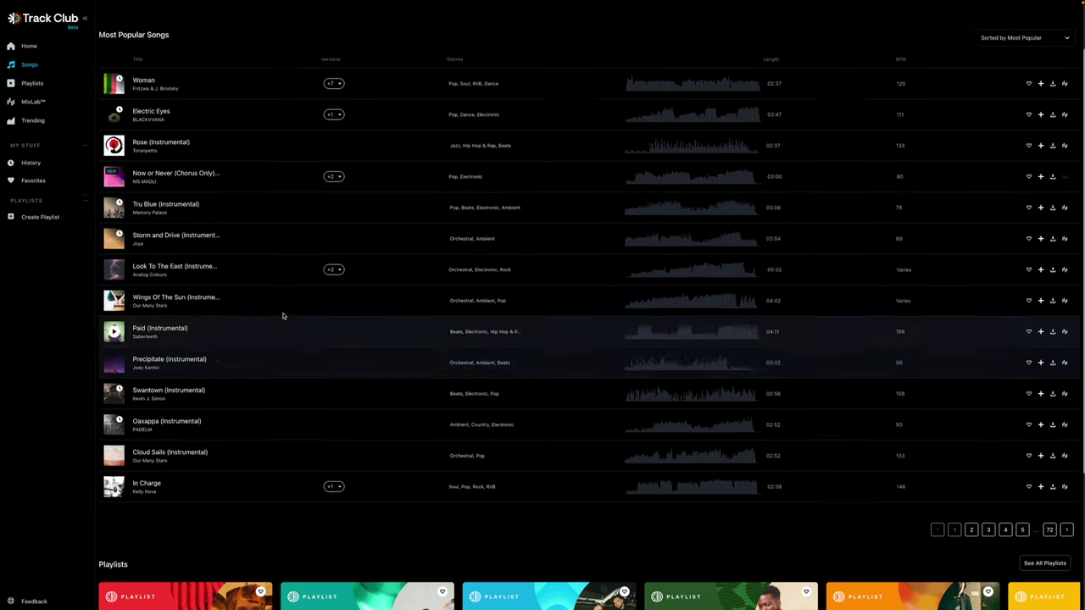
scroll(283, 316, up, 2)
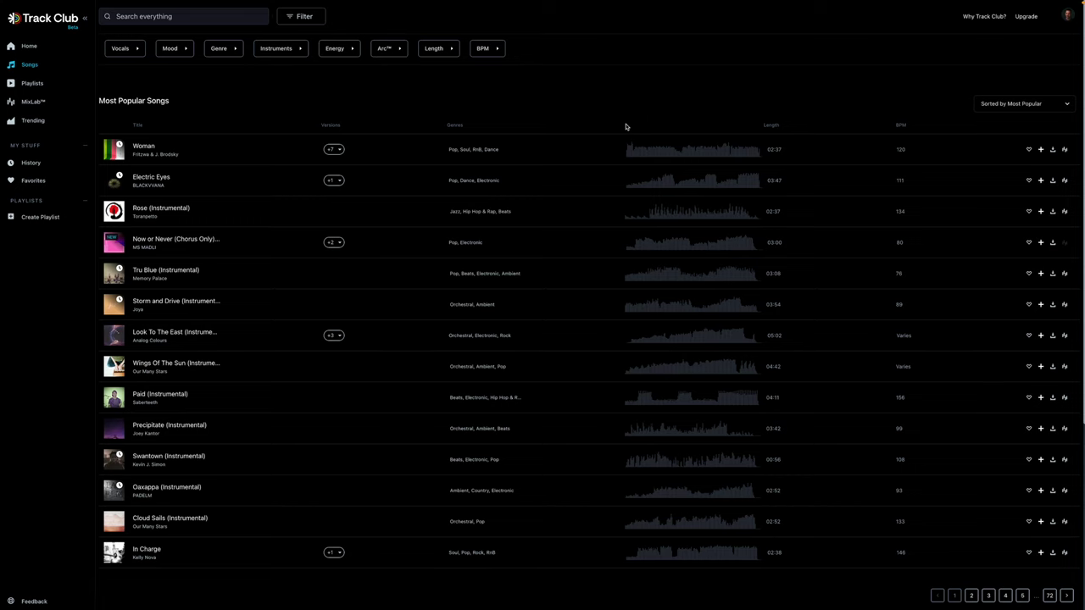
scroll(628, 127, down, 4)
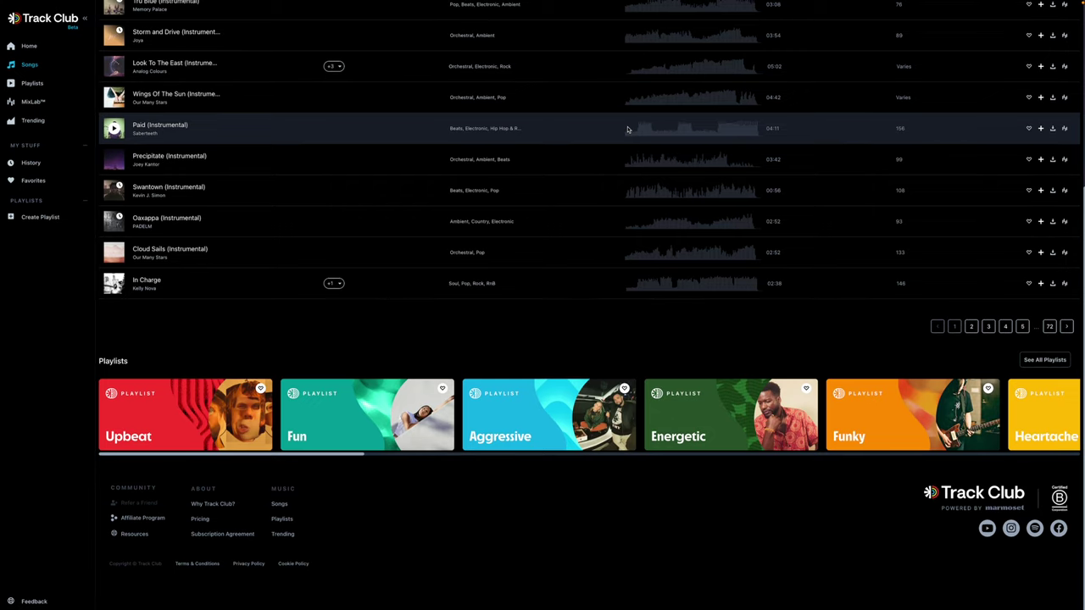
scroll(628, 129, up, 4)
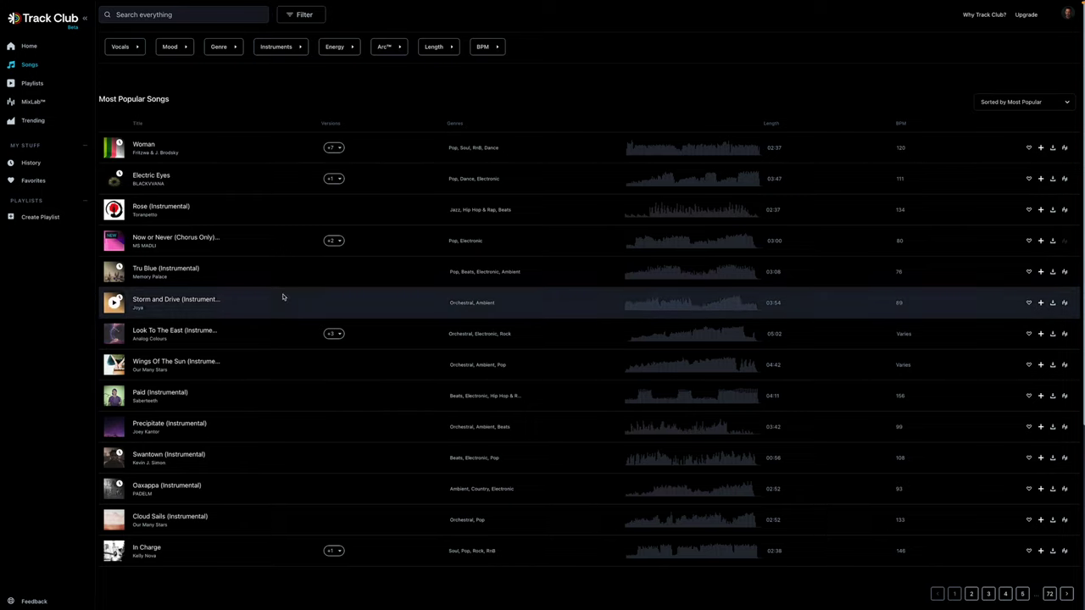
scroll(286, 298, down, 1)
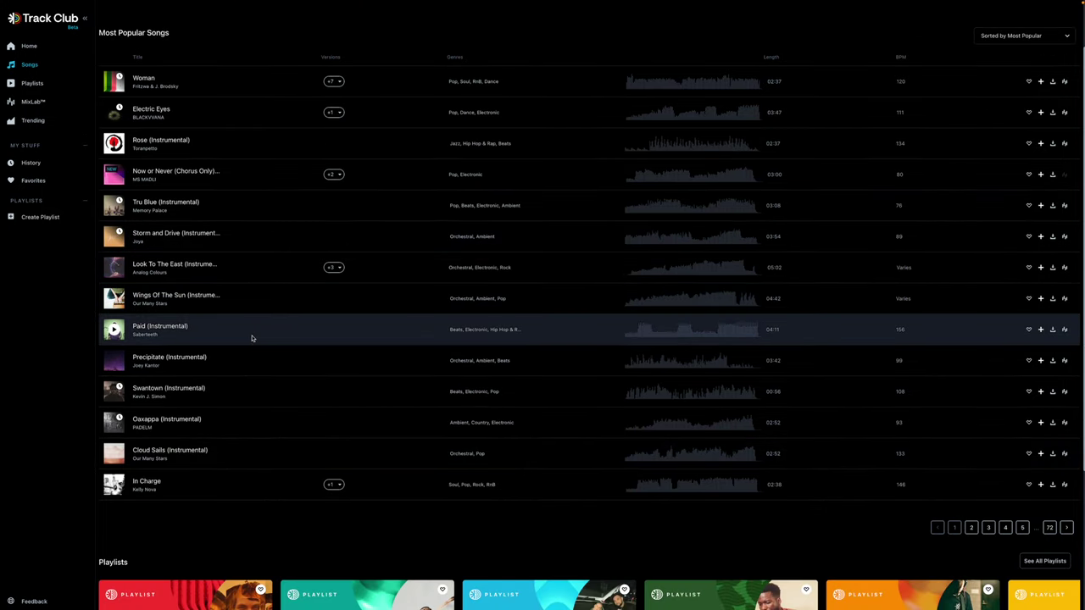
scroll(274, 373, down, 1)
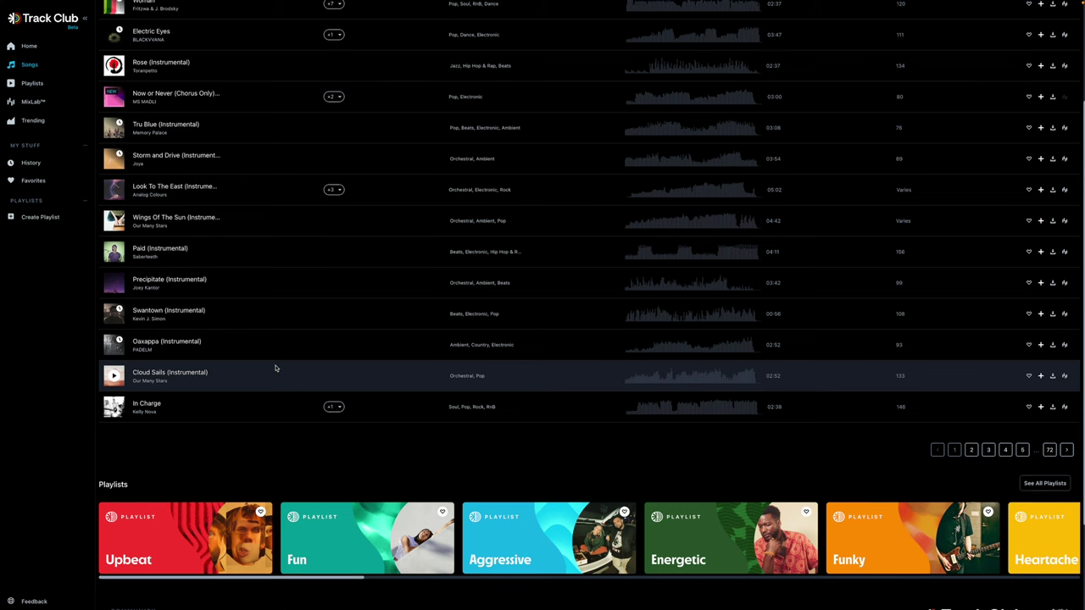
scroll(275, 368, up, 1)
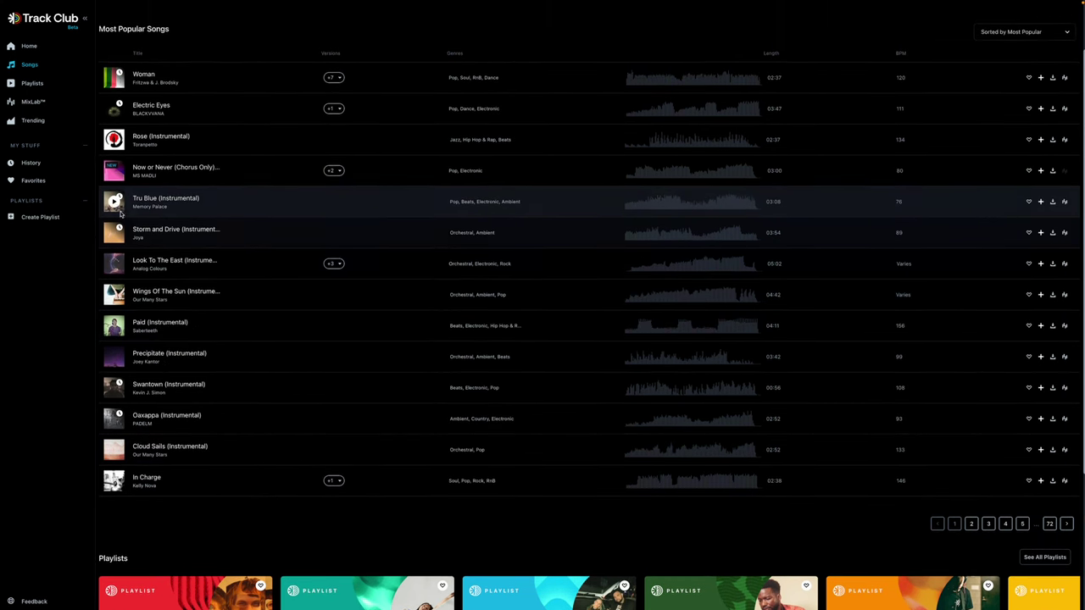
Preview "Tru Blue (Instrumental)" and "Precipitate (Instrumental)" from the Most Popular Songs list.
click(115, 204)
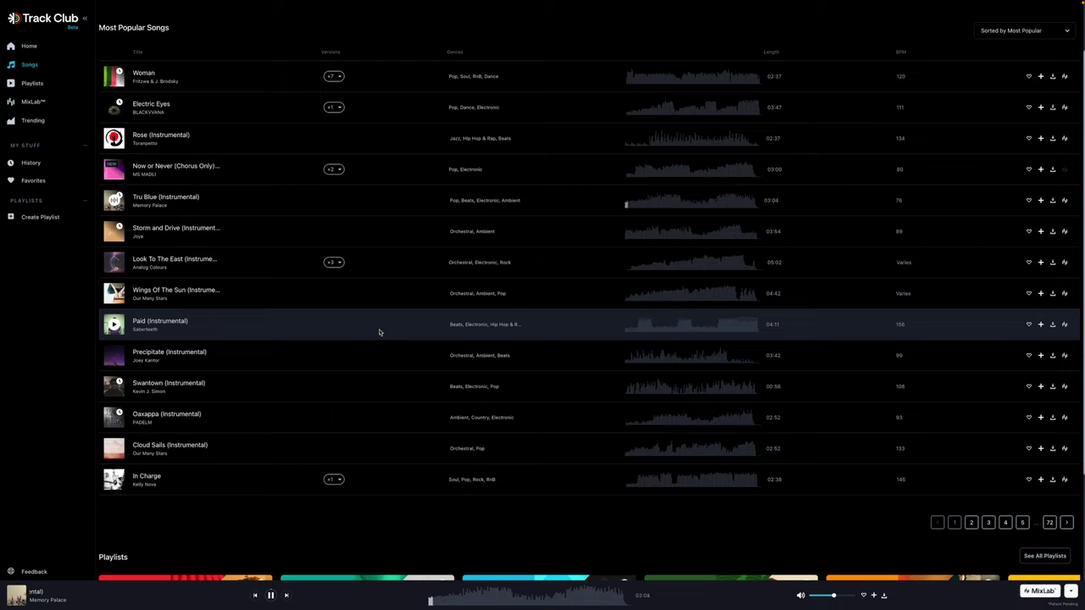
scroll(346, 311, down, 1)
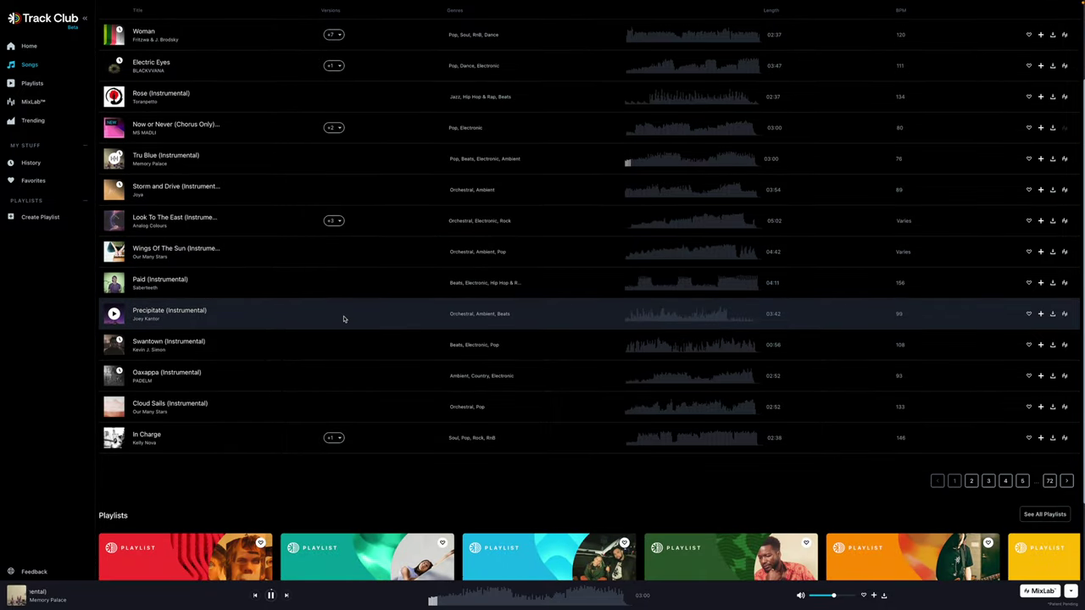
scroll(343, 318, down, 3)
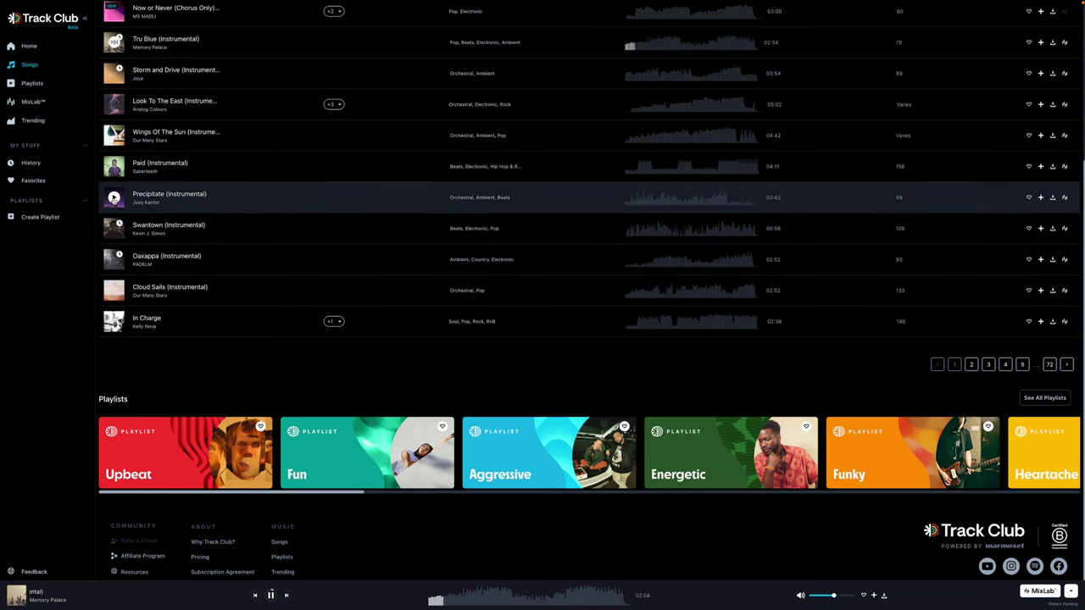
click(113, 197)
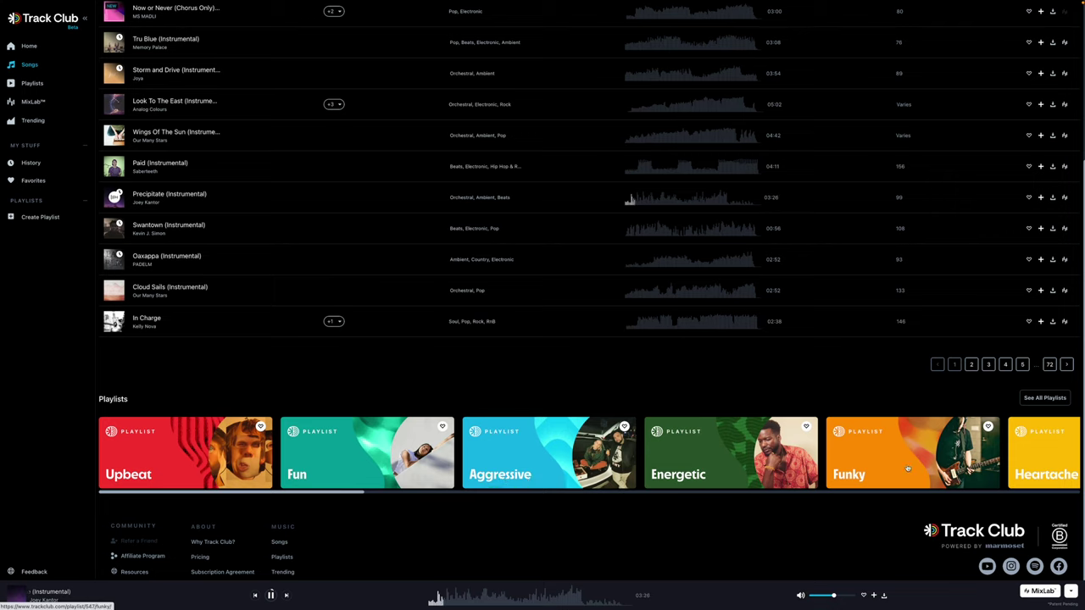
Open the Funky playlist, preview the song "Guess Who's Back" and pause it.
click(909, 463)
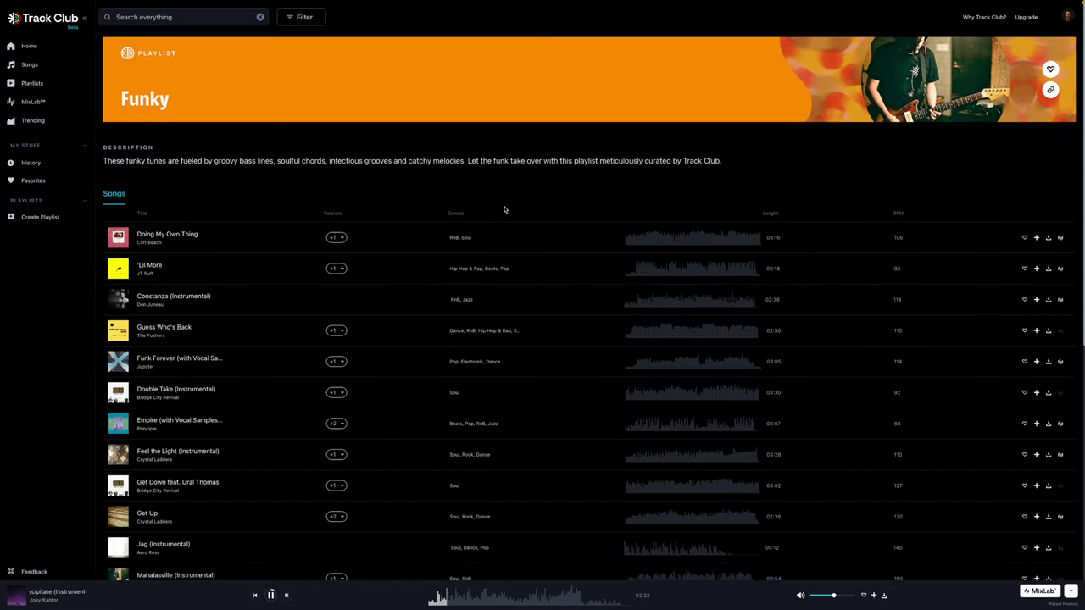
scroll(500, 210, down, 2)
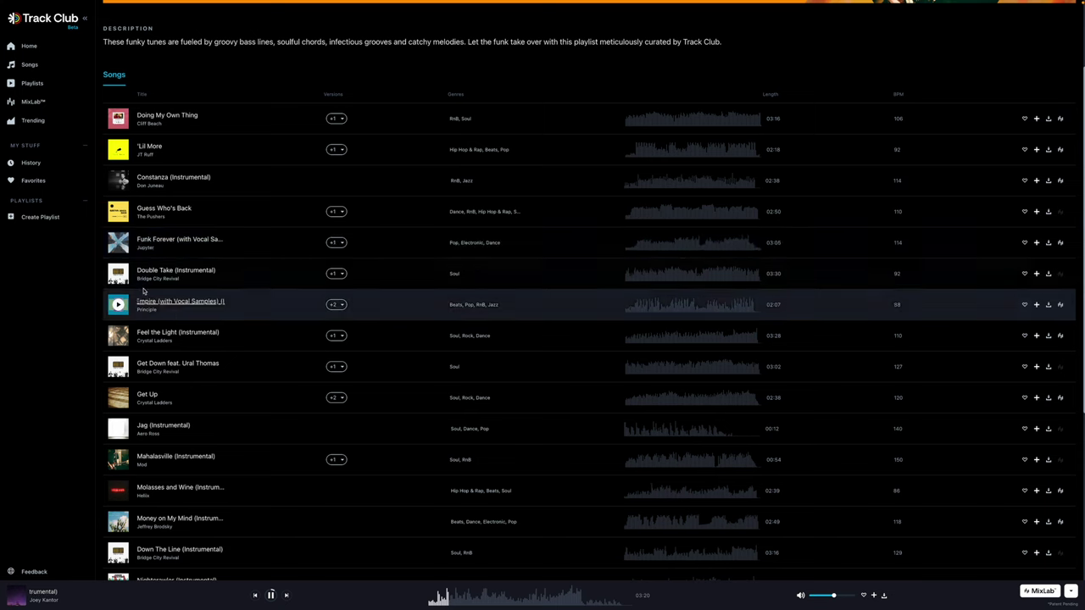
scroll(170, 245, up, 1)
click(120, 216)
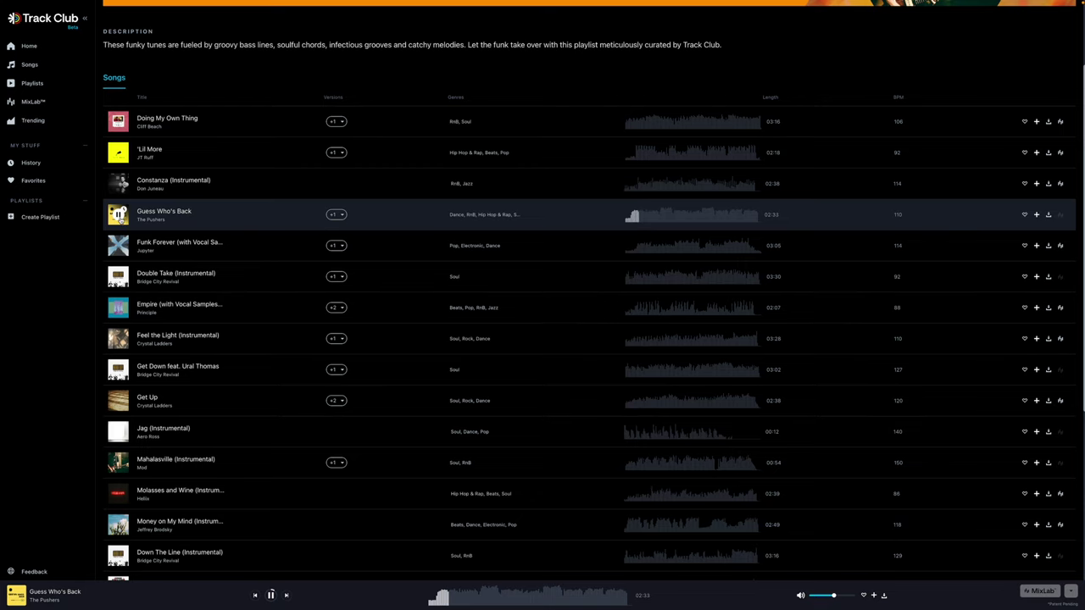
click(119, 215)
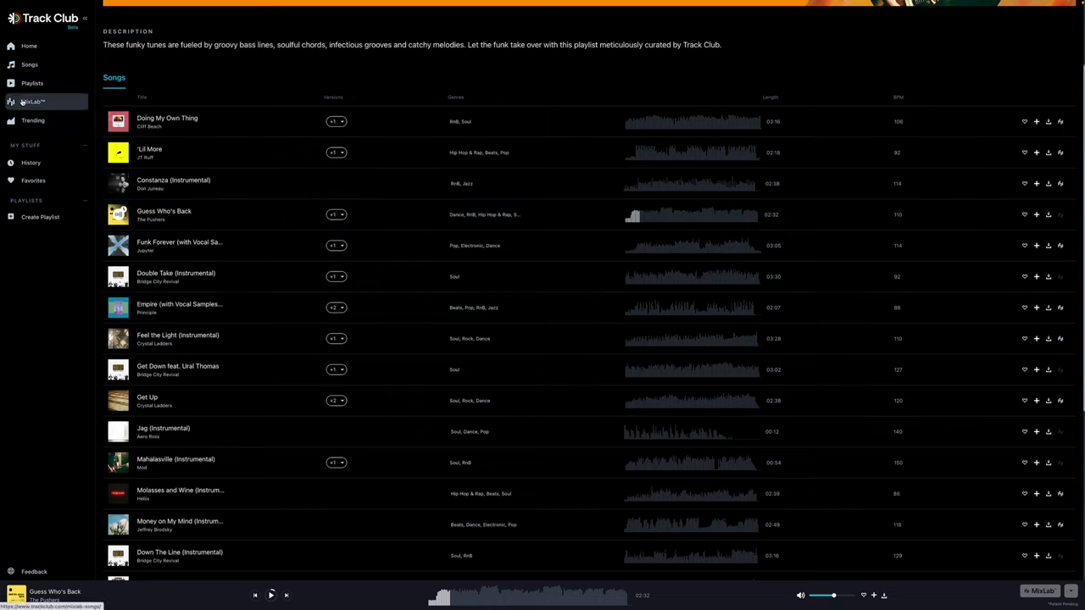
Open the "Why Track Club?" page and read its introduction on purpose, values and music quality.
scroll(554, 116, up, 3)
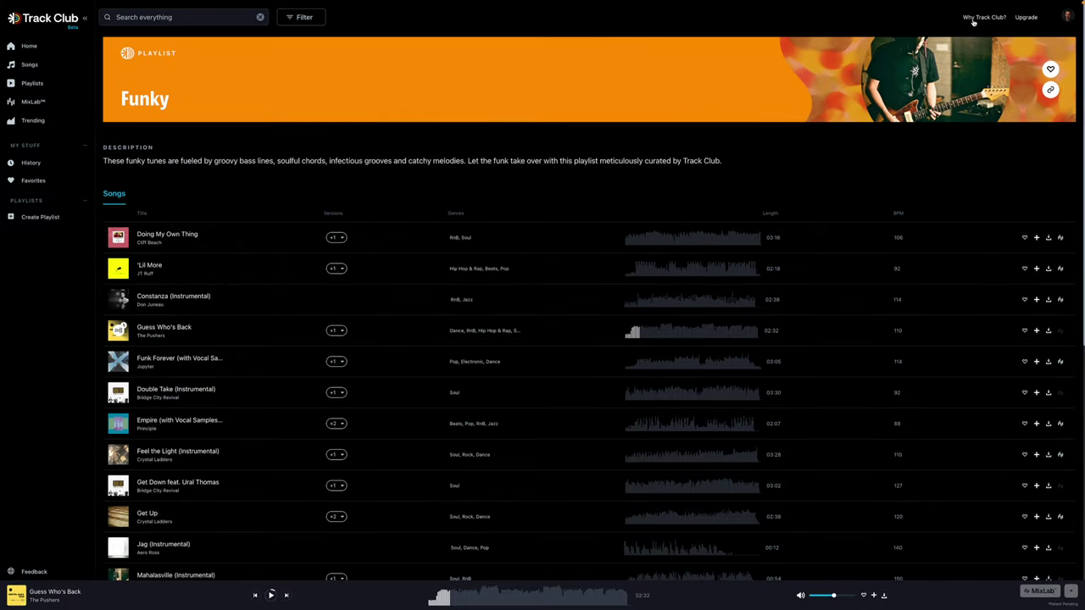
click(971, 19)
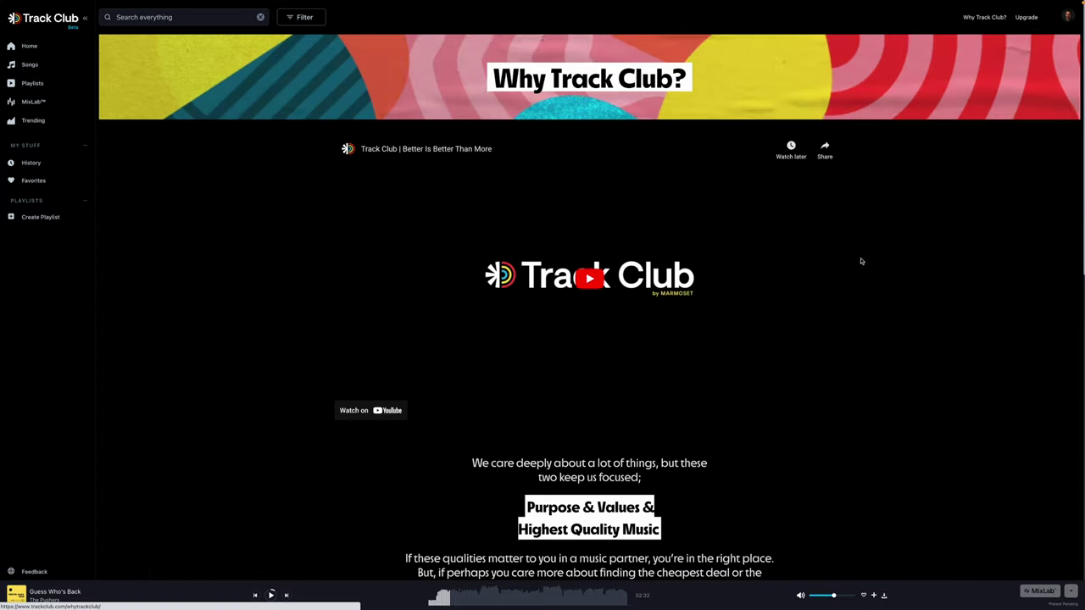
scroll(852, 375, down, 1)
scroll(852, 376, up, 1)
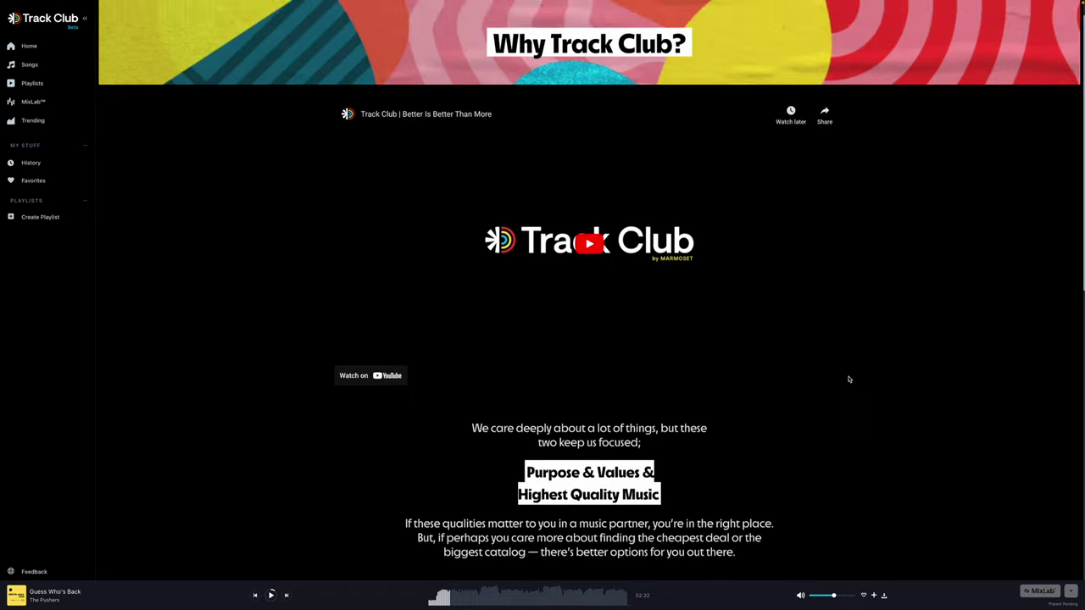
scroll(847, 375, down, 1)
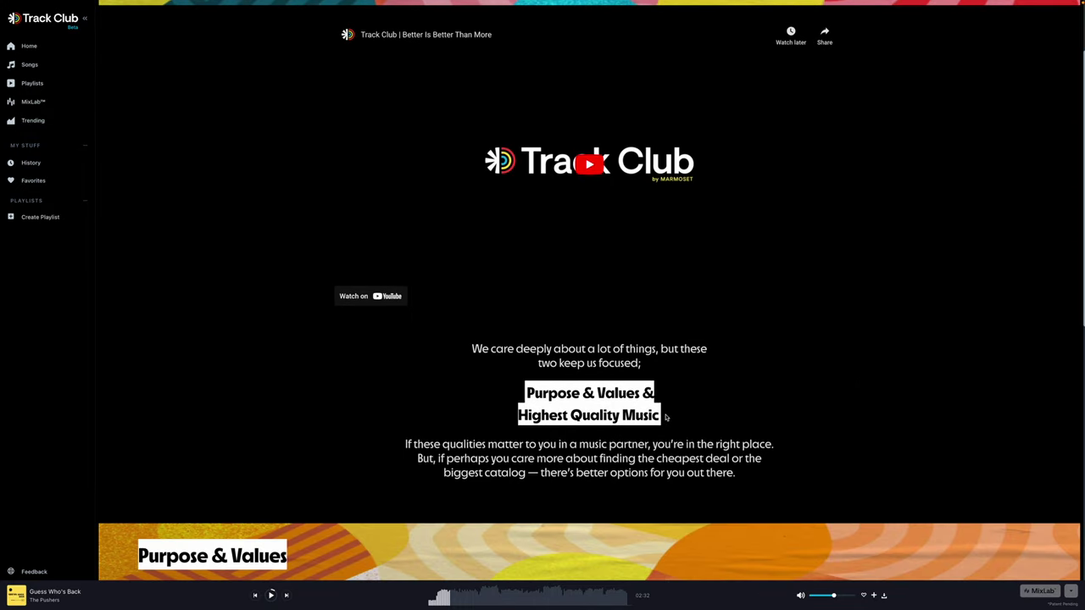
scroll(669, 416, up, 1)
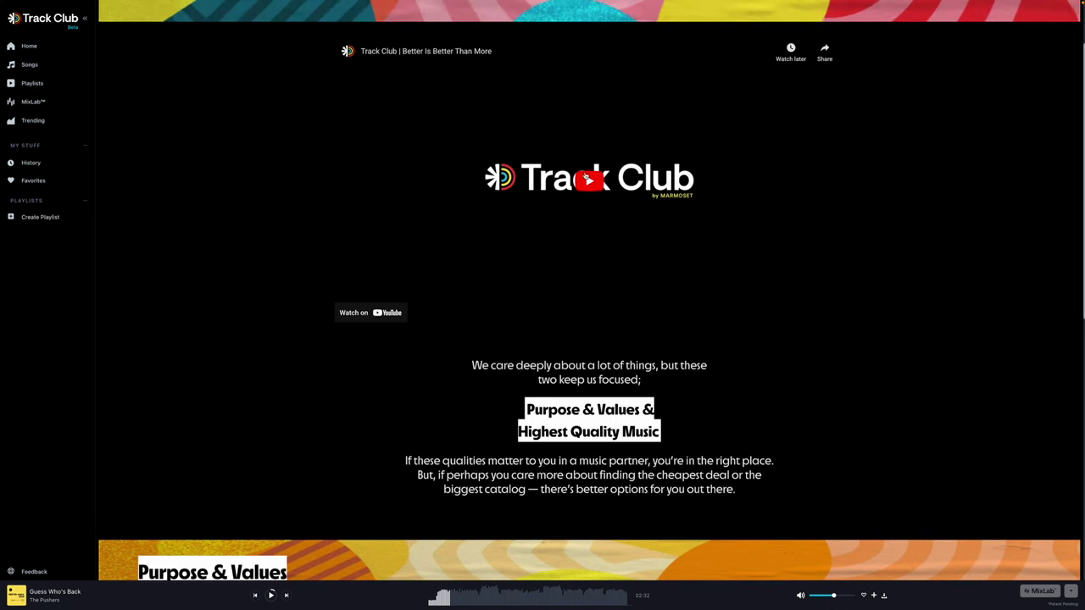
Start the "Better Is Better Than More" video, pause it, and look over the surrounding page.
click(591, 180)
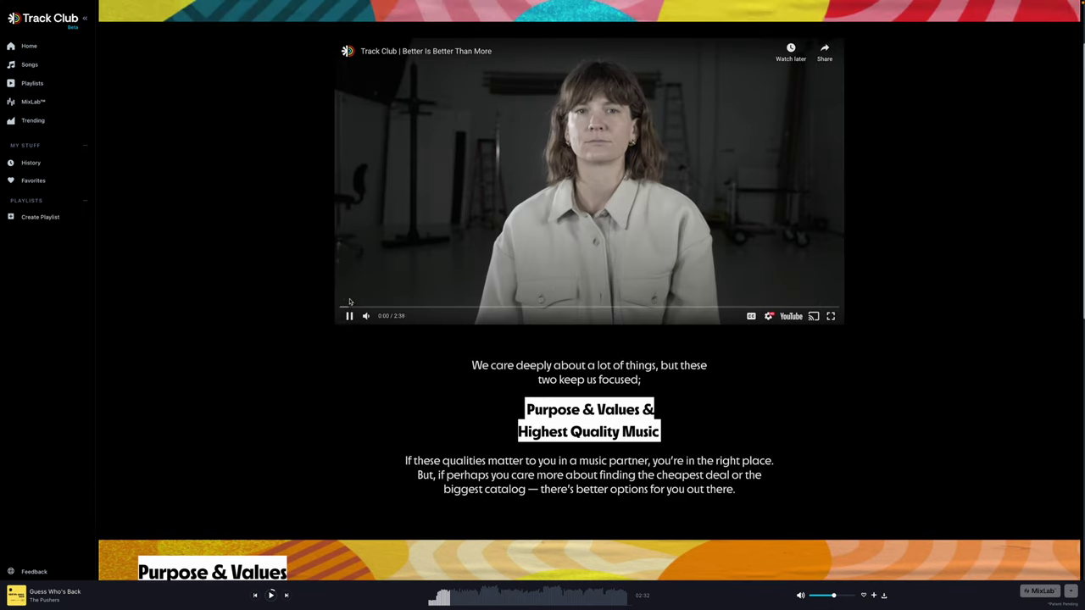
click(349, 317)
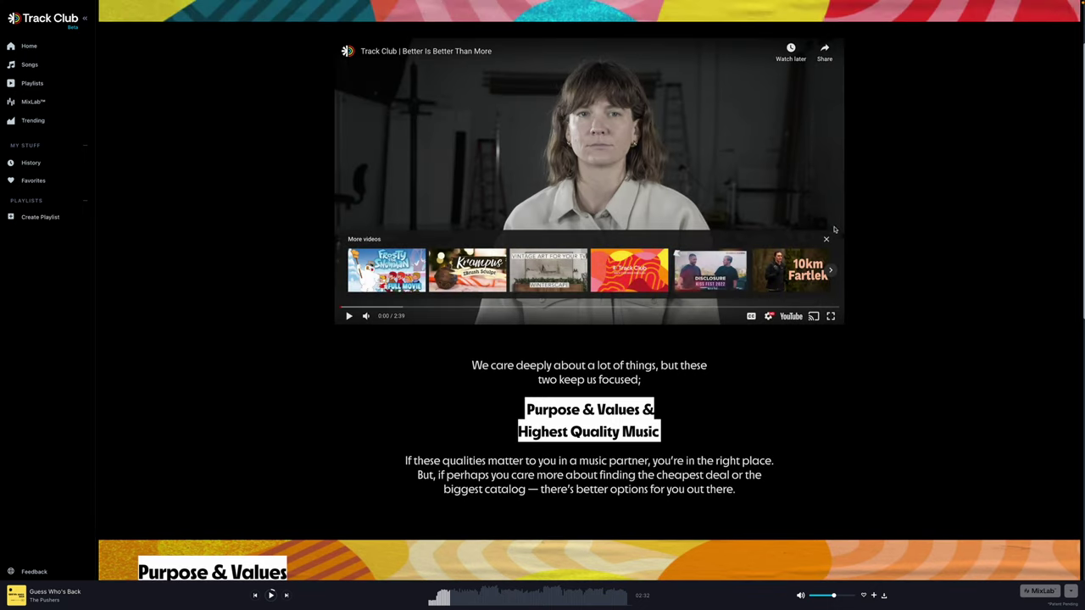
scroll(845, 238, down, 1)
scroll(919, 292, up, 3)
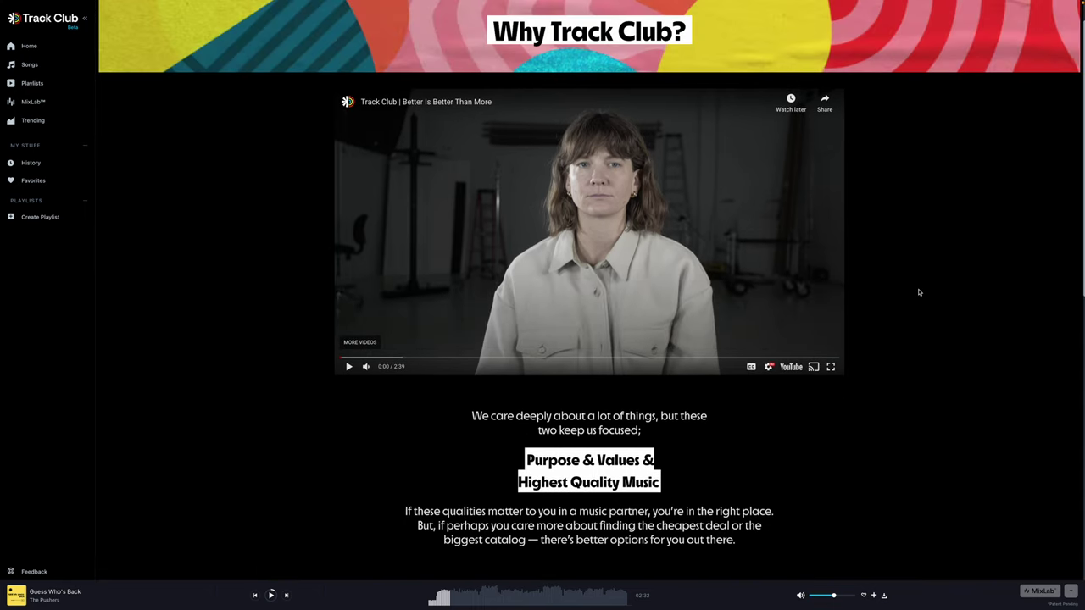
scroll(907, 258, down, 1)
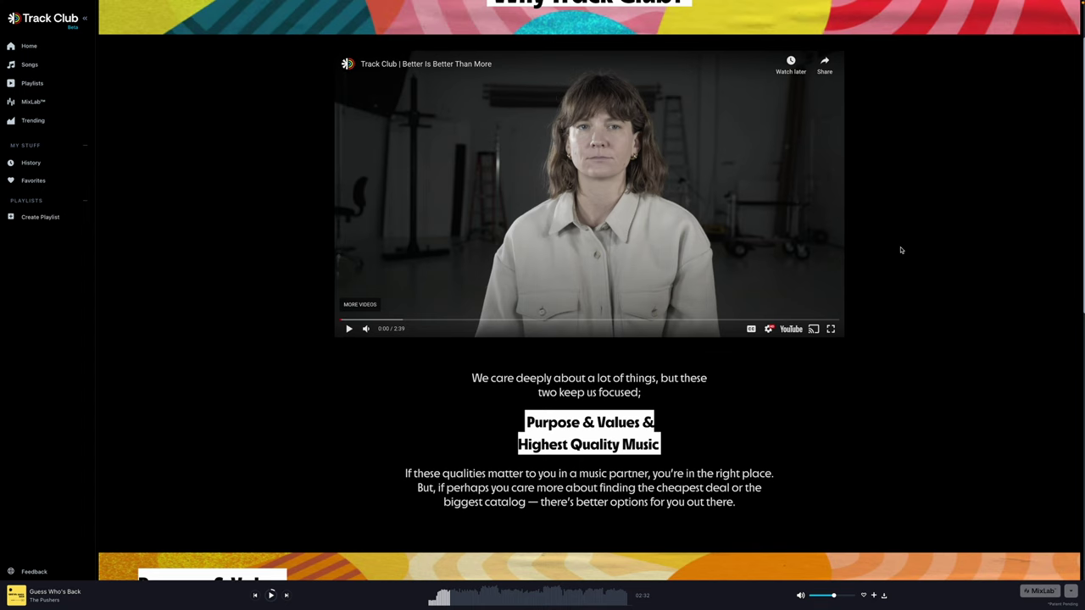
scroll(899, 248, up, 2)
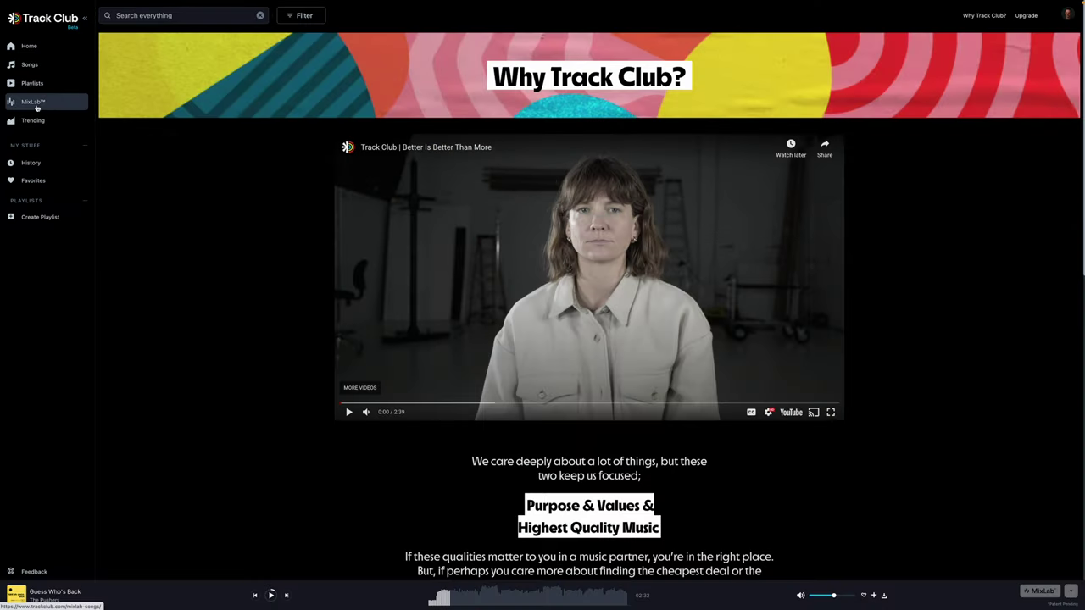
Play "Woman" from the MixLab song list, open its song page and pause the track.
click(31, 103)
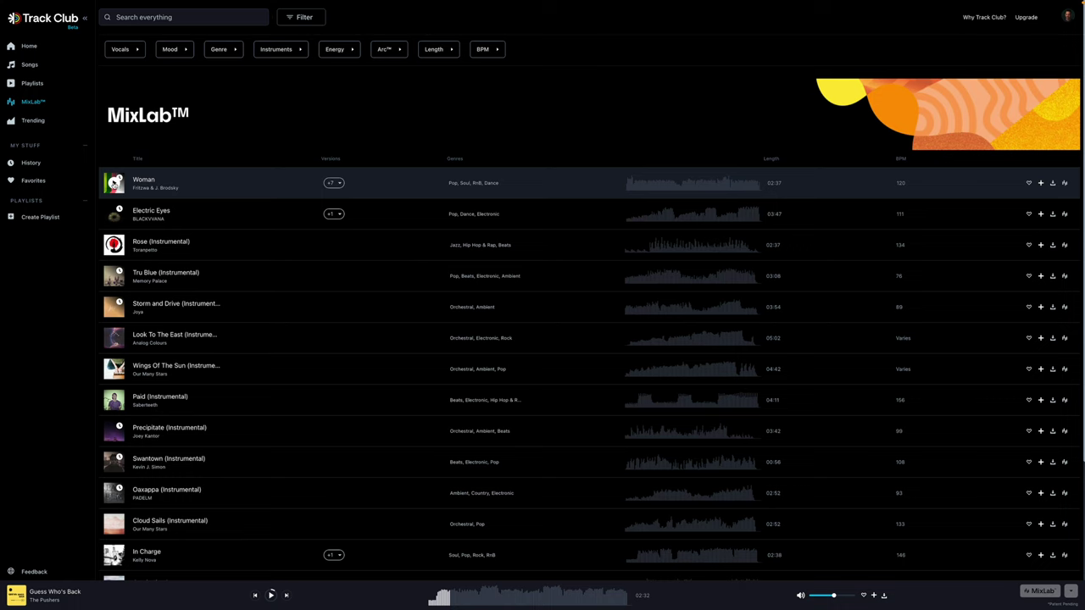
click(113, 183)
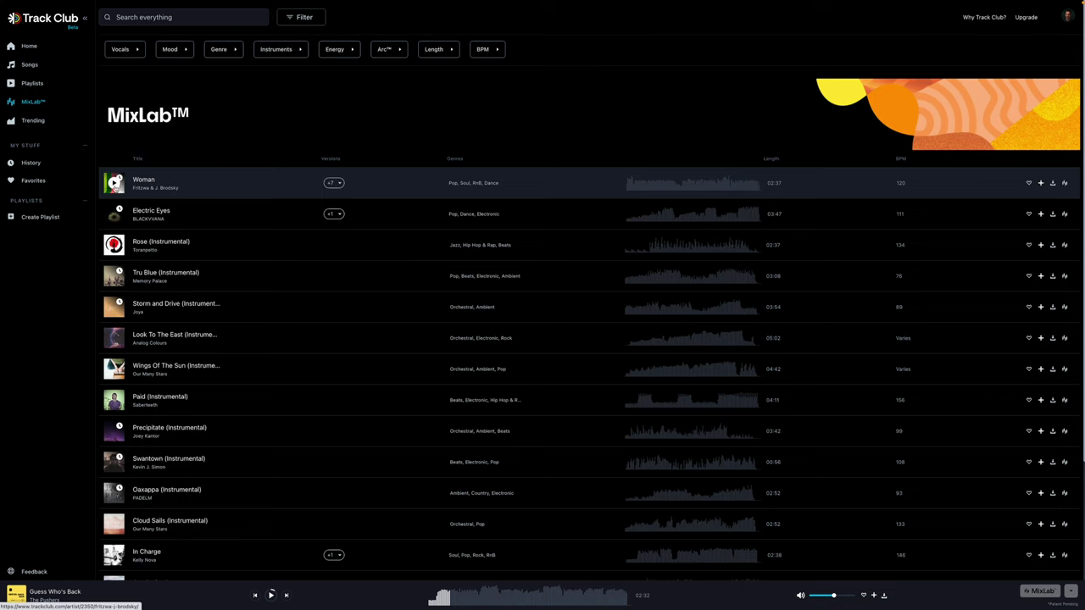
click(206, 182)
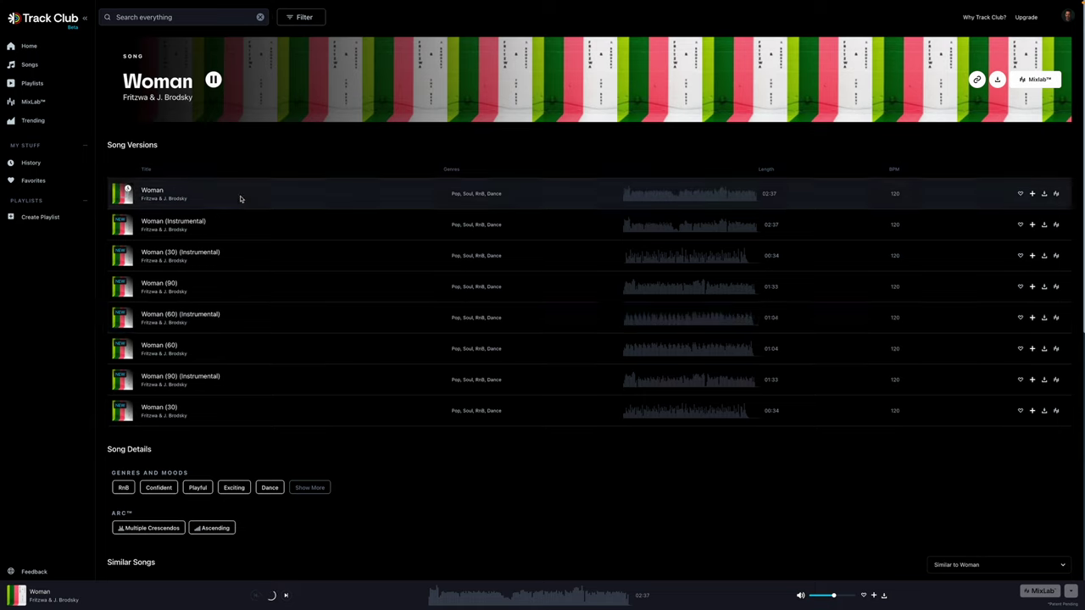
click(123, 193)
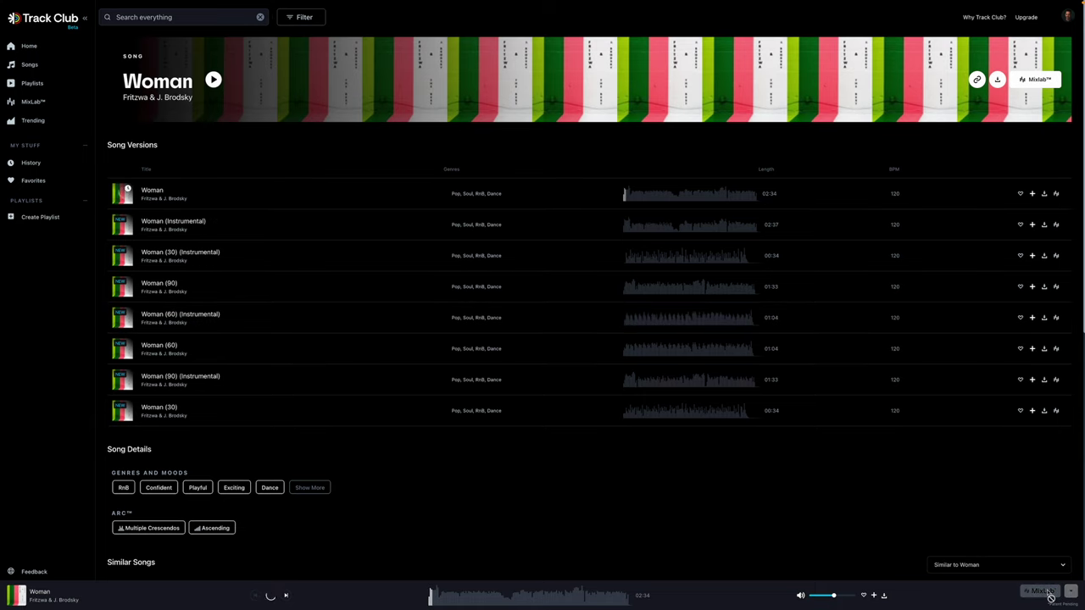
Open "Woman" in the MixLab mixer and review its vocals, drums, bass and other stems.
click(1049, 593)
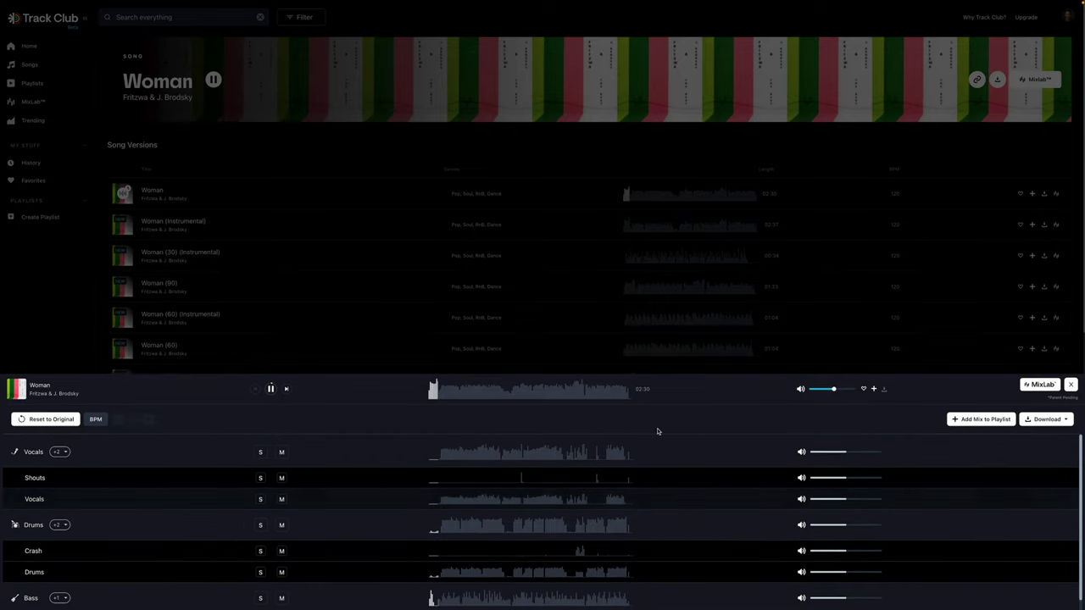
scroll(247, 462, down, 1)
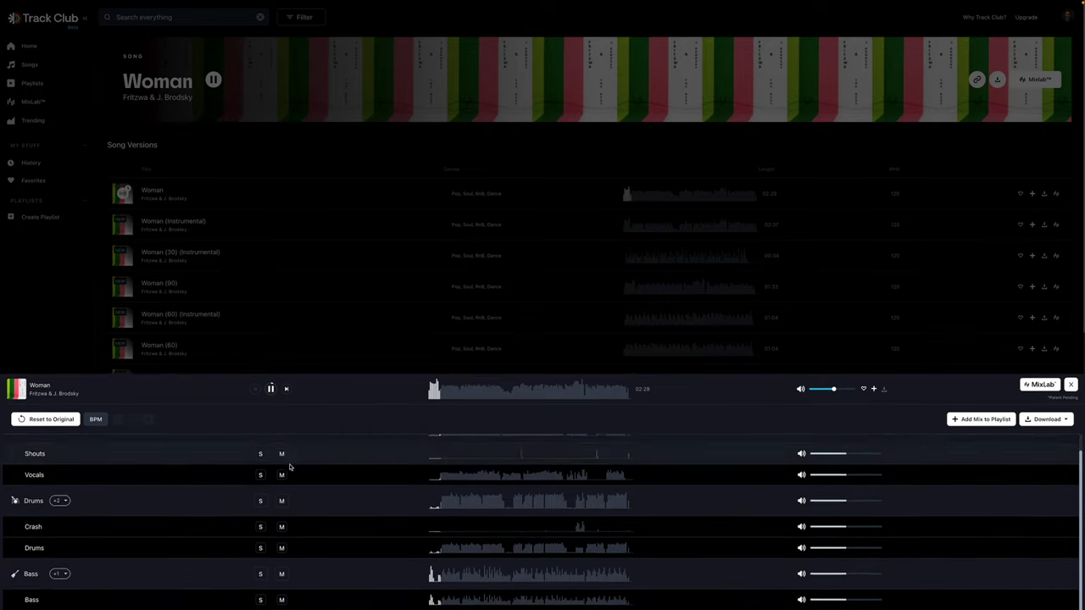
scroll(175, 476, down, 3)
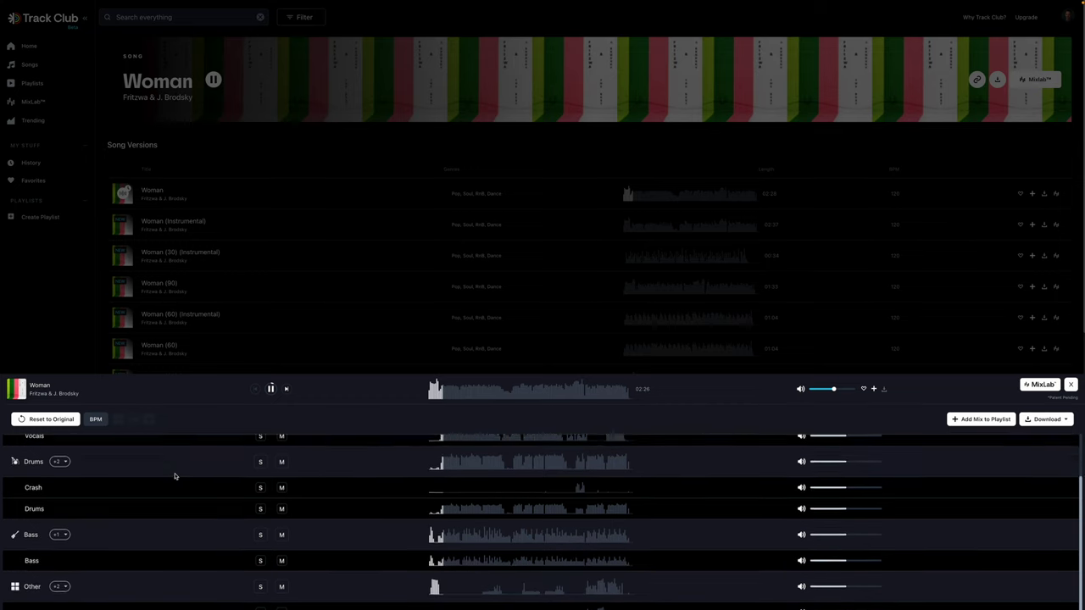
scroll(174, 477, up, 4)
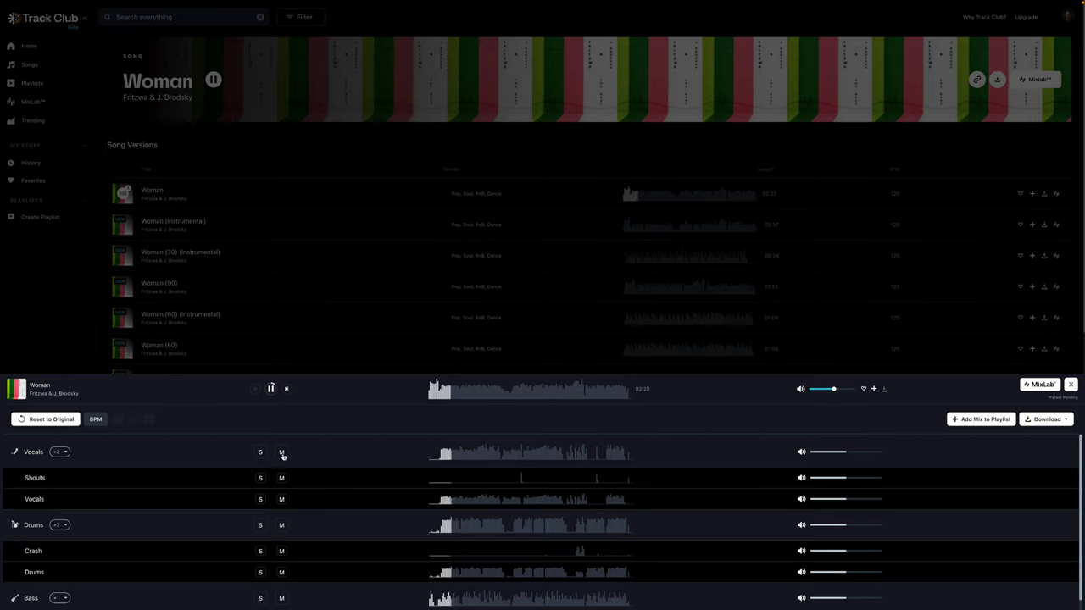
Mute the vocals of "Woman" in the mixer and briefly solo the drums to hear them on their own.
click(282, 454)
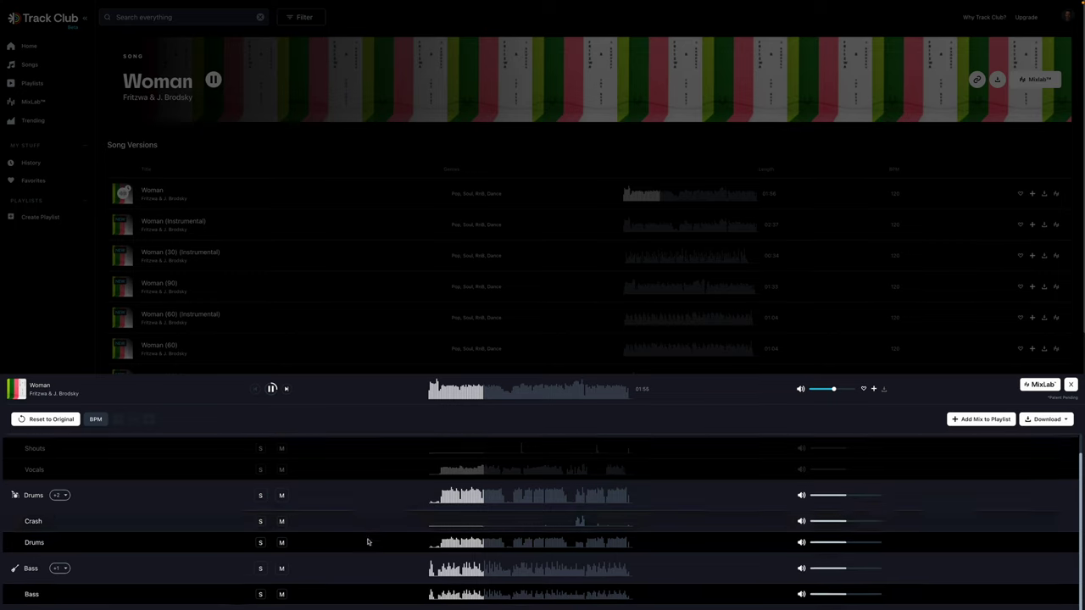
scroll(364, 535, down, 1)
click(260, 488)
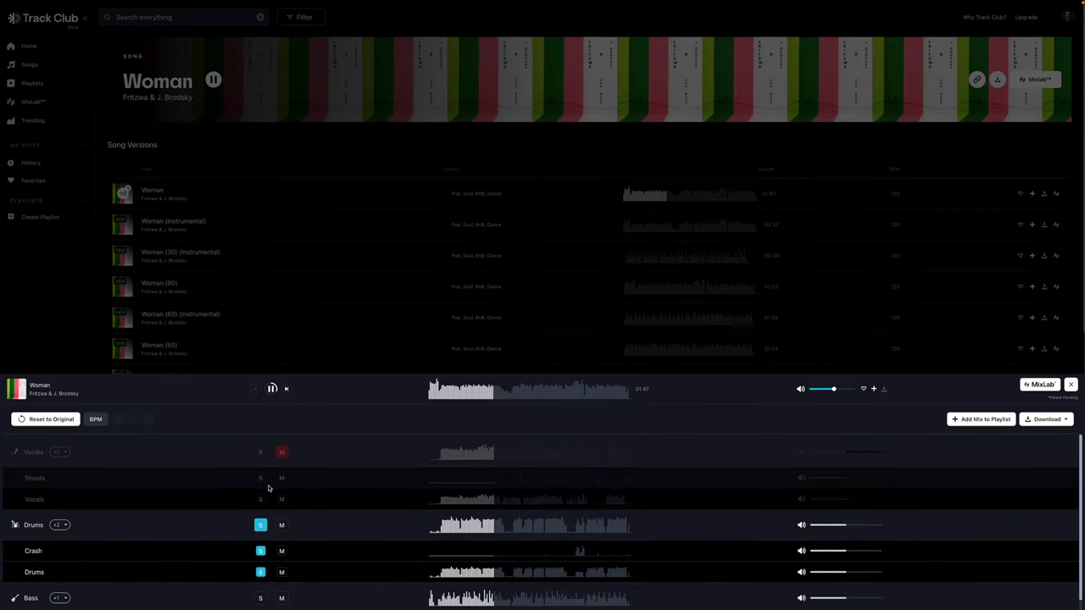
click(260, 507)
scroll(301, 509, up, 1)
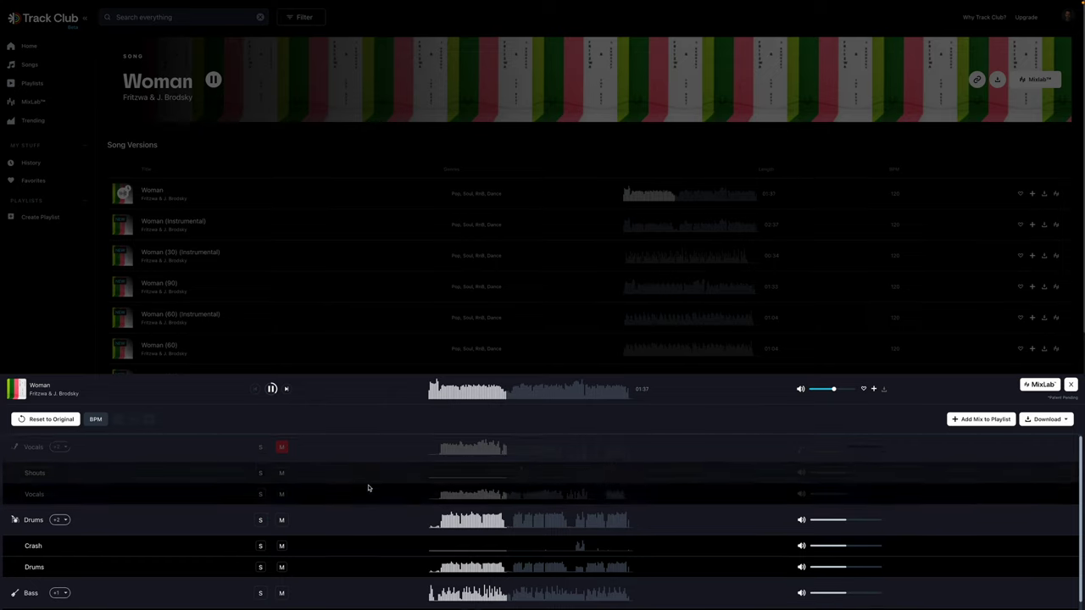
scroll(370, 488, down, 2)
scroll(376, 489, down, 1)
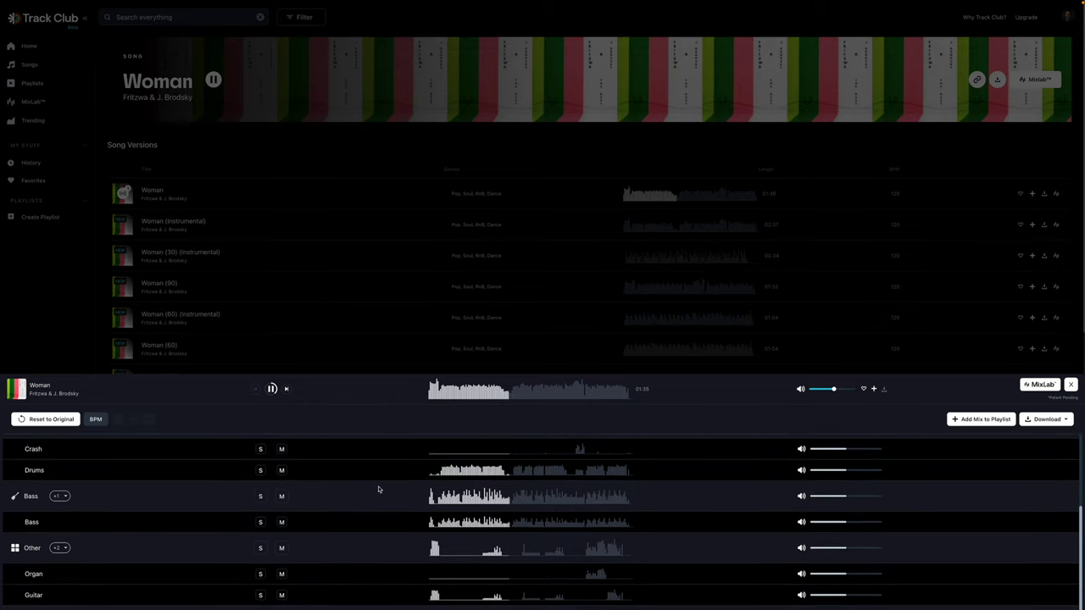
scroll(379, 489, up, 3)
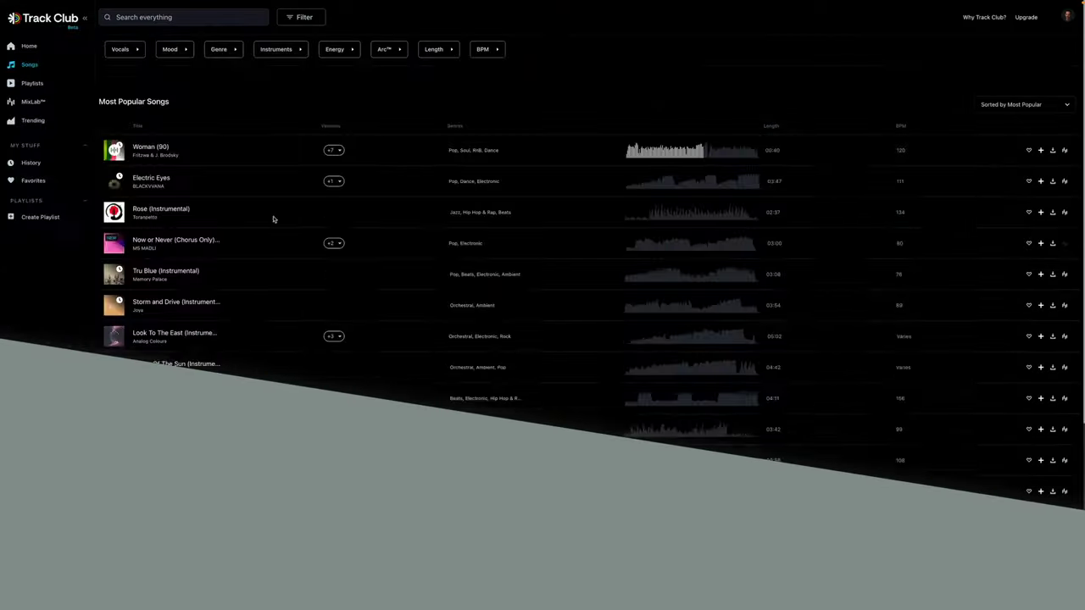
Browse the most popular songs and play "Paid (Instrumental)" by Saberteeth.
scroll(303, 266, down, 3)
scroll(302, 265, up, 1)
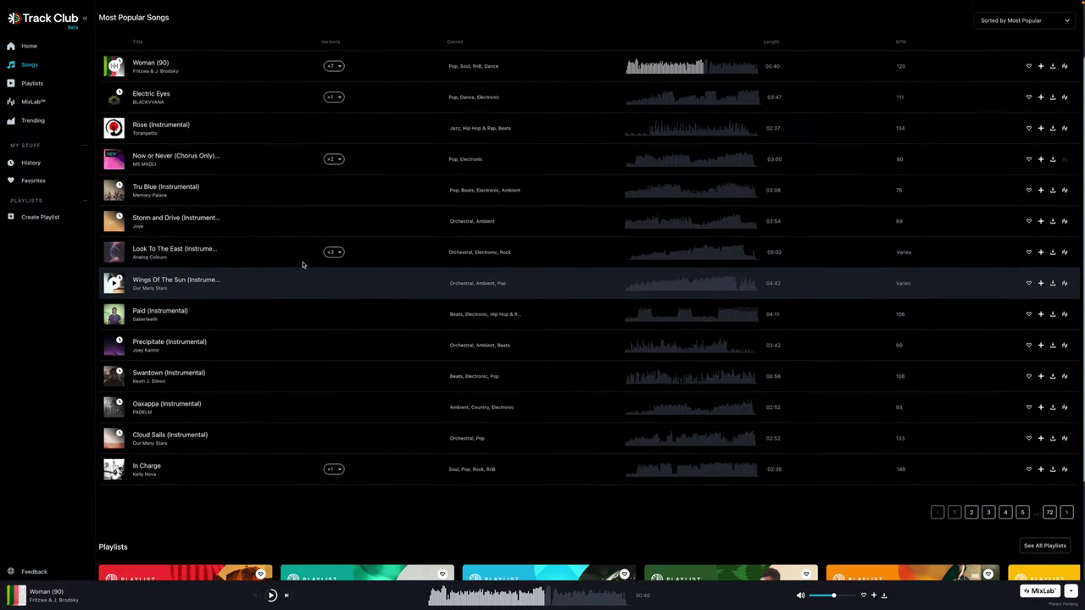
scroll(314, 273, up, 1)
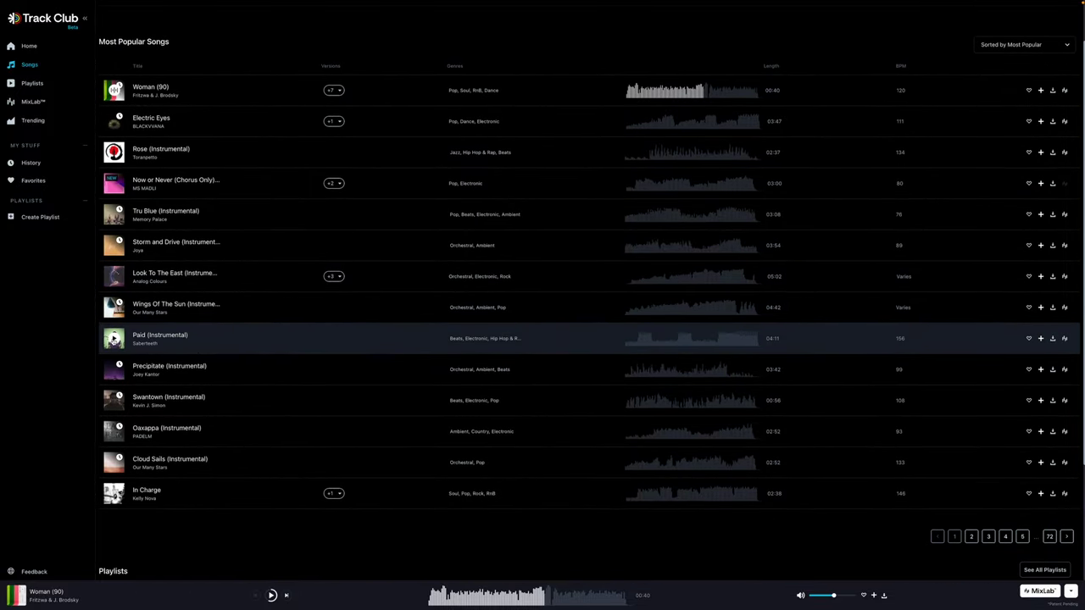
click(365, 339)
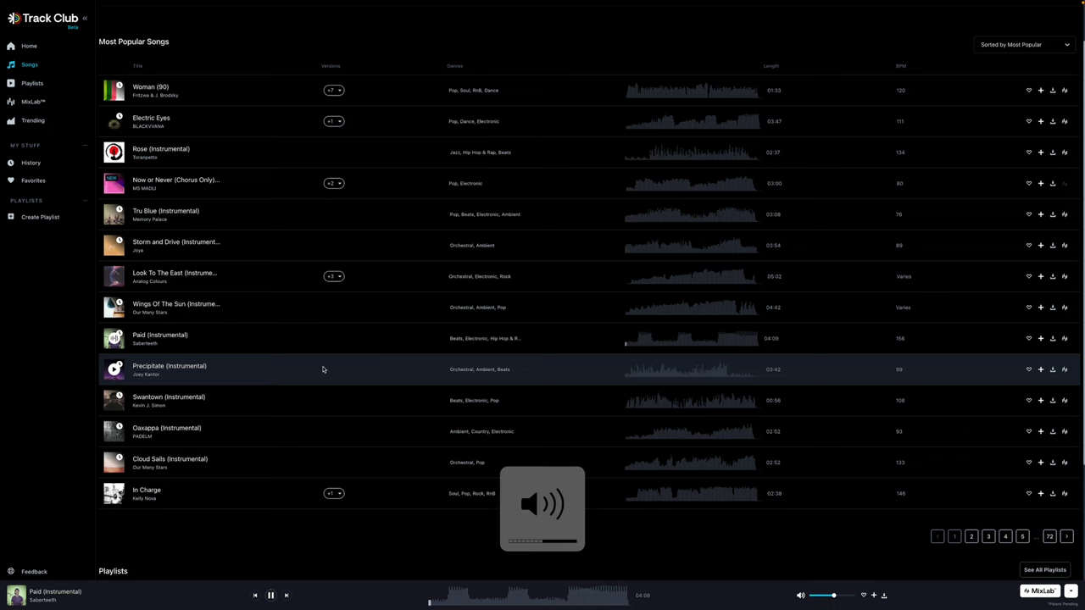
scroll(324, 368, up, 2)
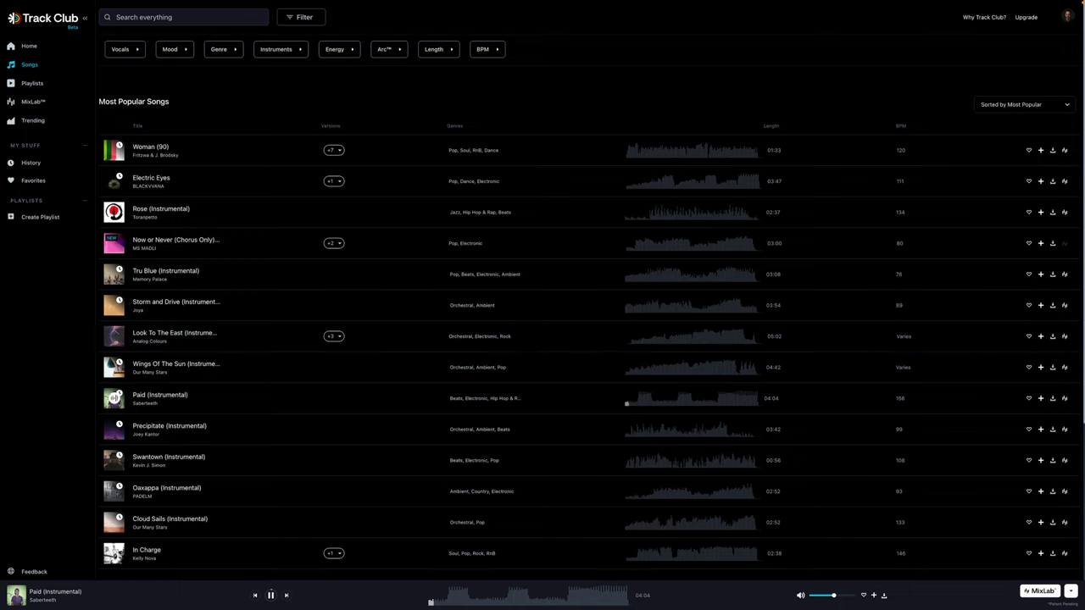
Open the account settings and examine the YouTube channel address registered for protection from copyright claims.
click(1067, 17)
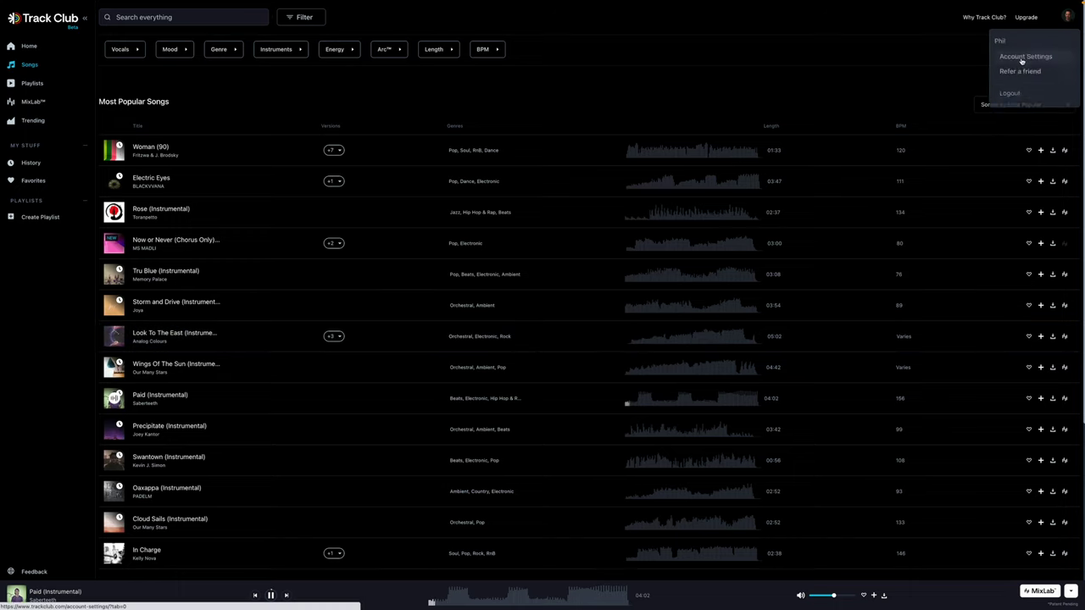
click(1026, 73)
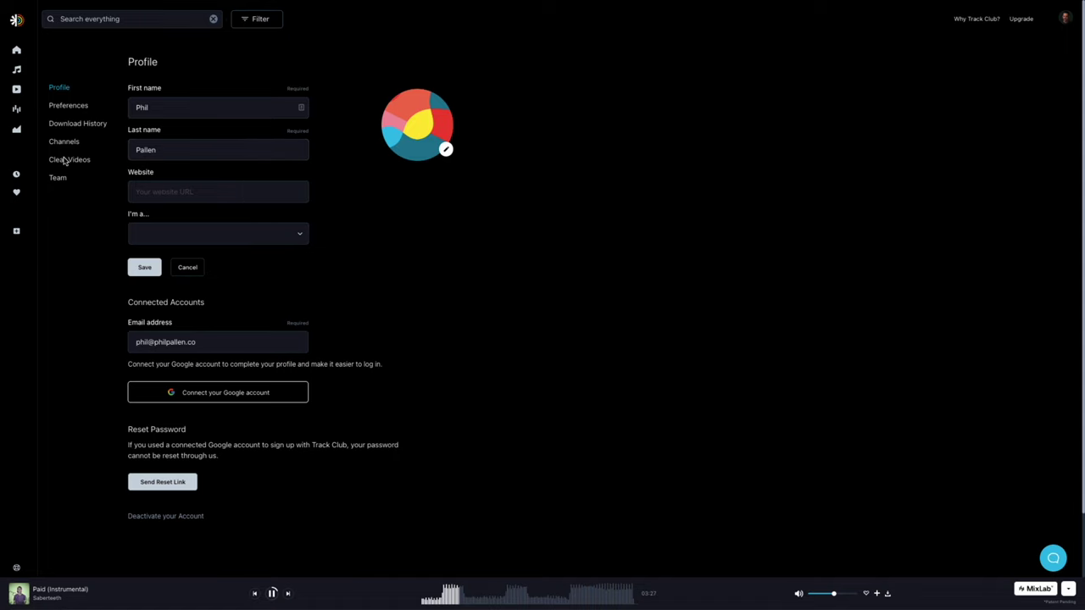
click(63, 142)
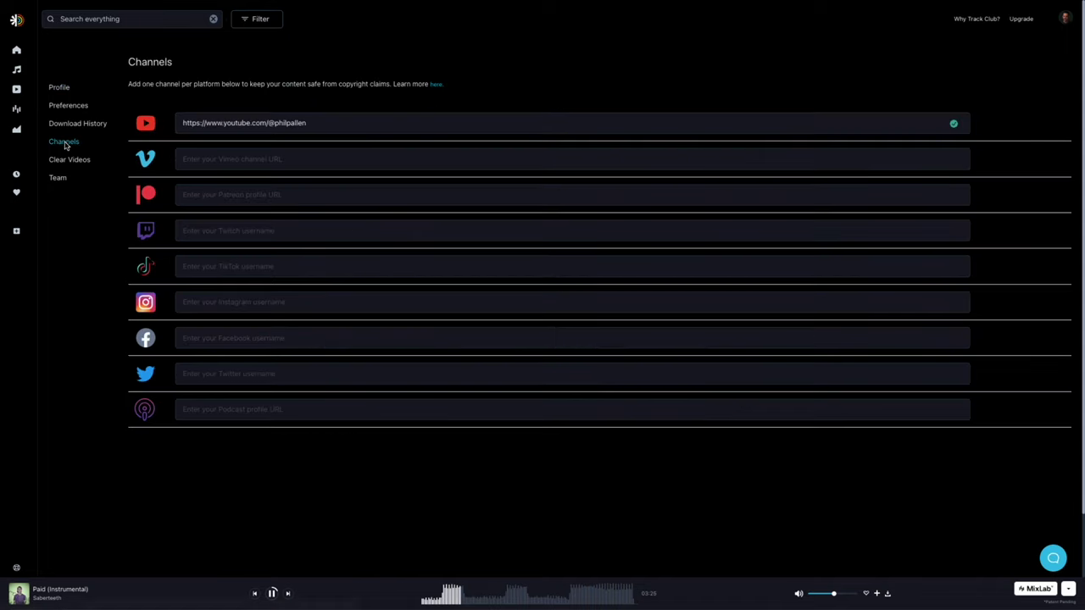
triple_click(325, 124)
click(339, 105)
View the cleared videos, inspect the TrackID details of "3 Free Apps for Content Creation" and close them without saving.
click(69, 161)
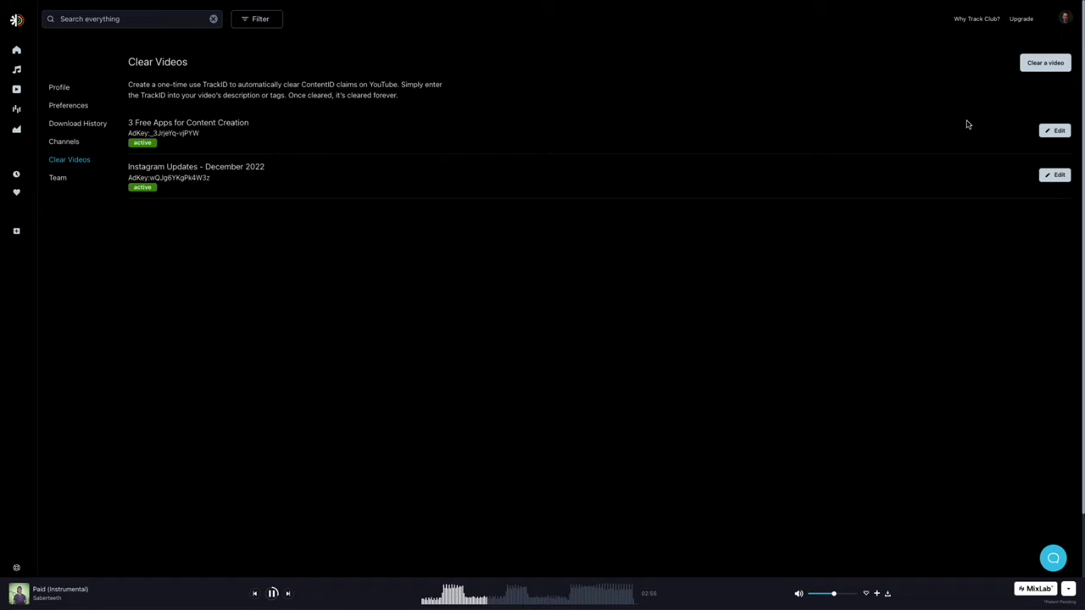
click(1046, 133)
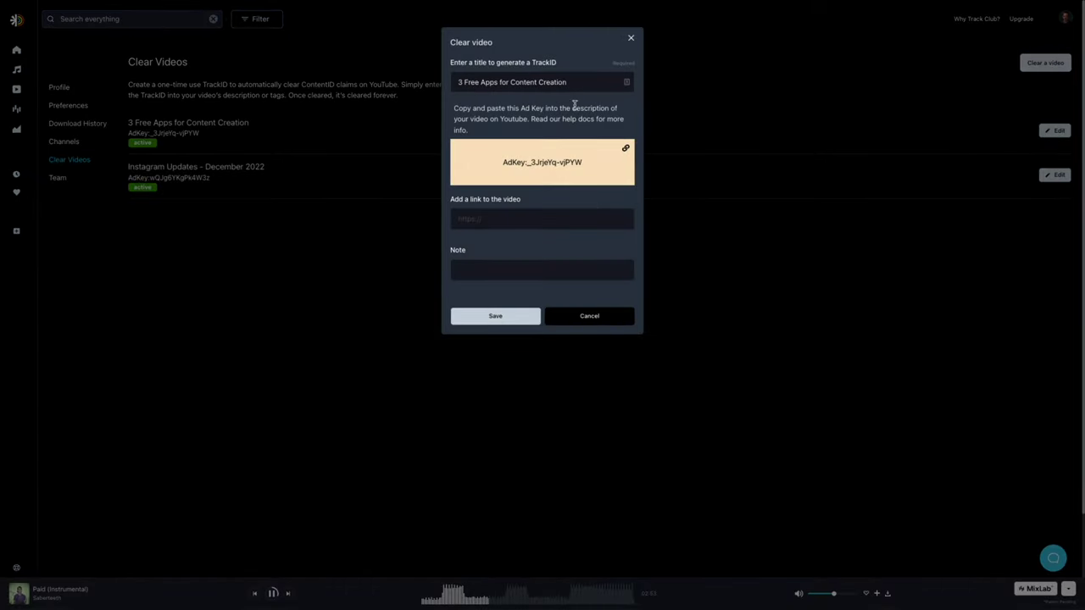
click(593, 317)
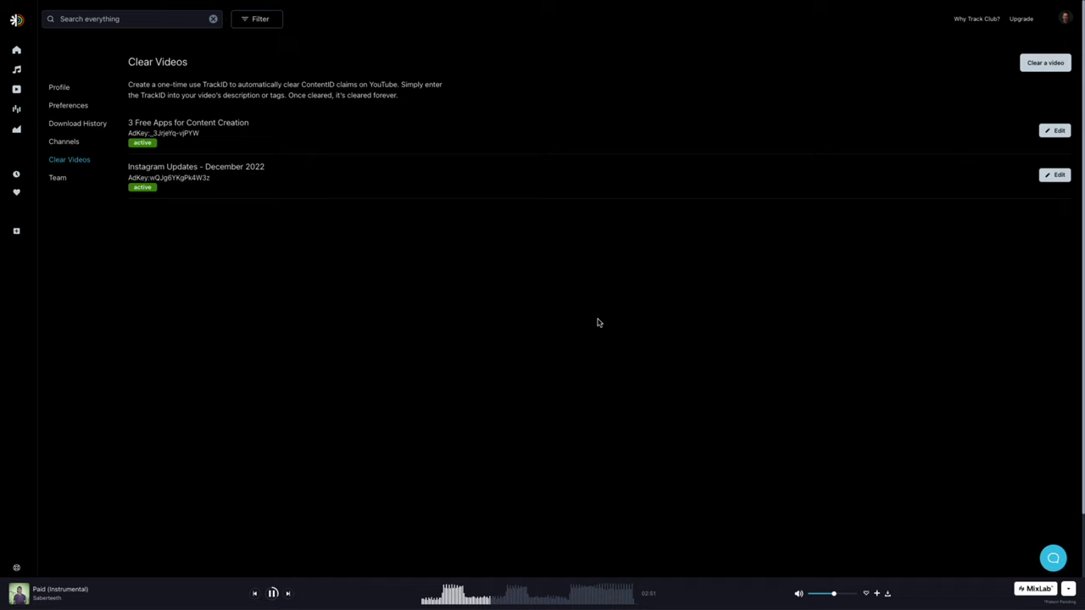